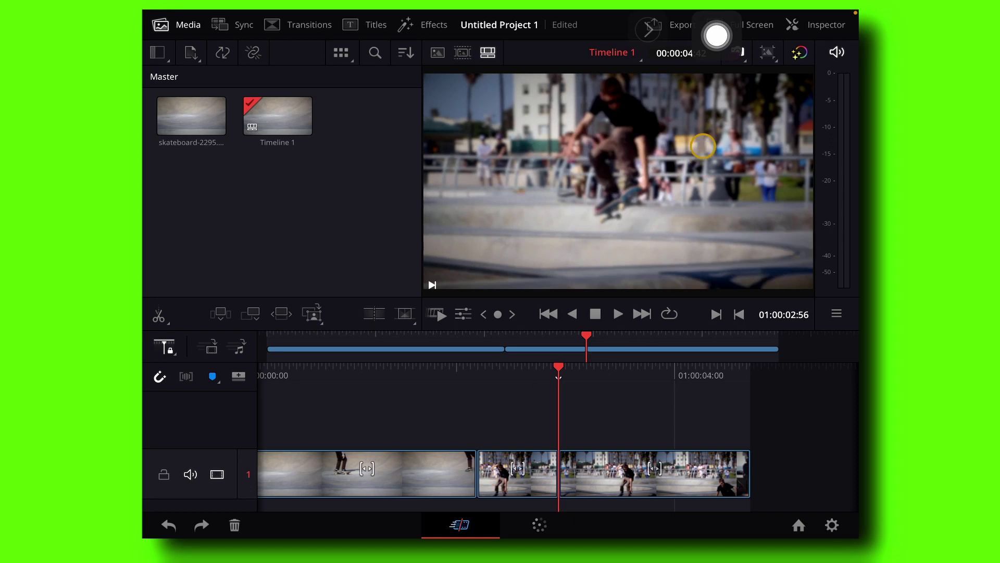
Step: Open Keyboard Customization and filter the commands by 'Show pa' to list Show Page commands
drag(735, 47, 577, 55)
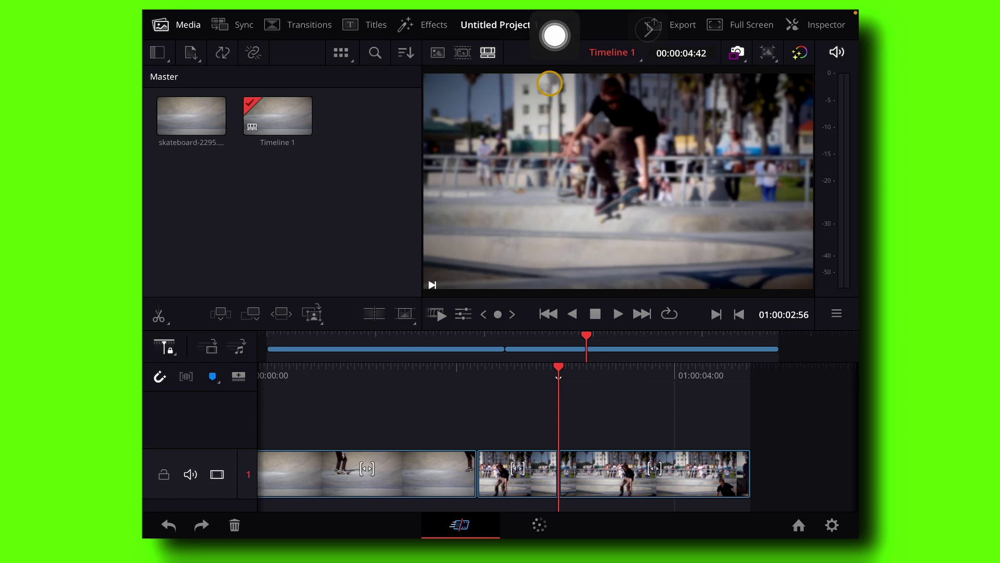
key(ctrl+alt+k)
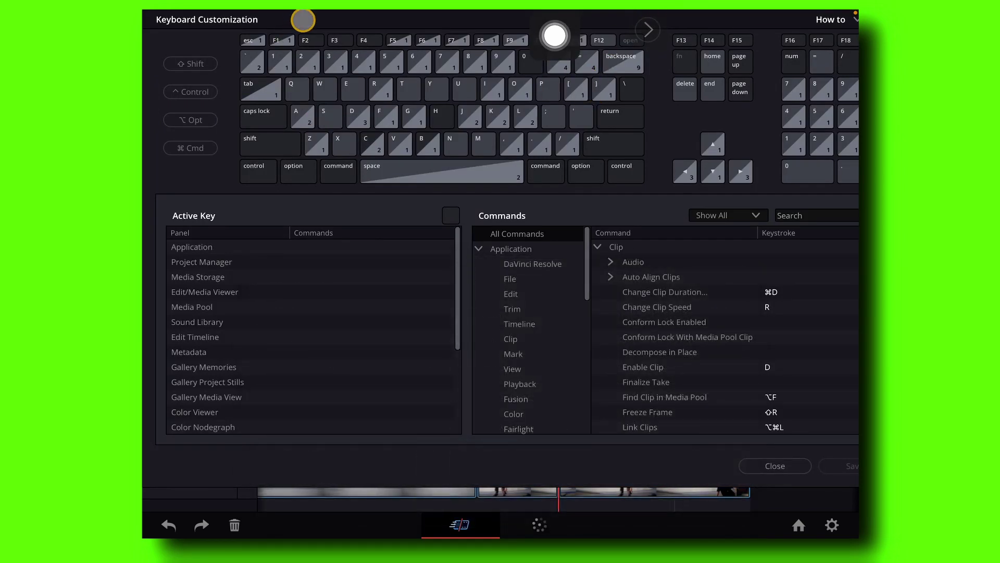
mouse_move(302, 17)
mouse_down()
mouse_move(292, 30)
mouse_move(226, 29)
mouse_up()
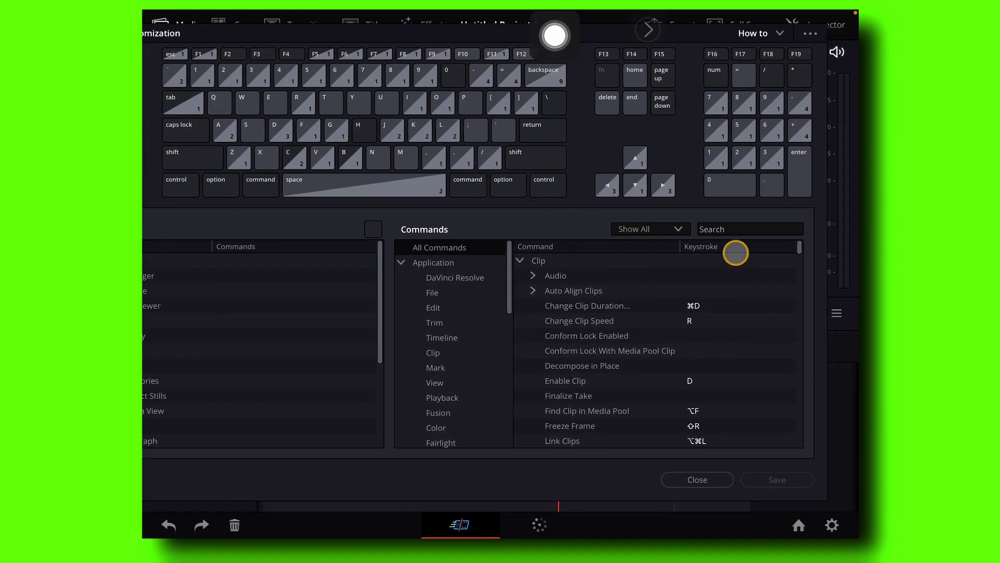
click(741, 231)
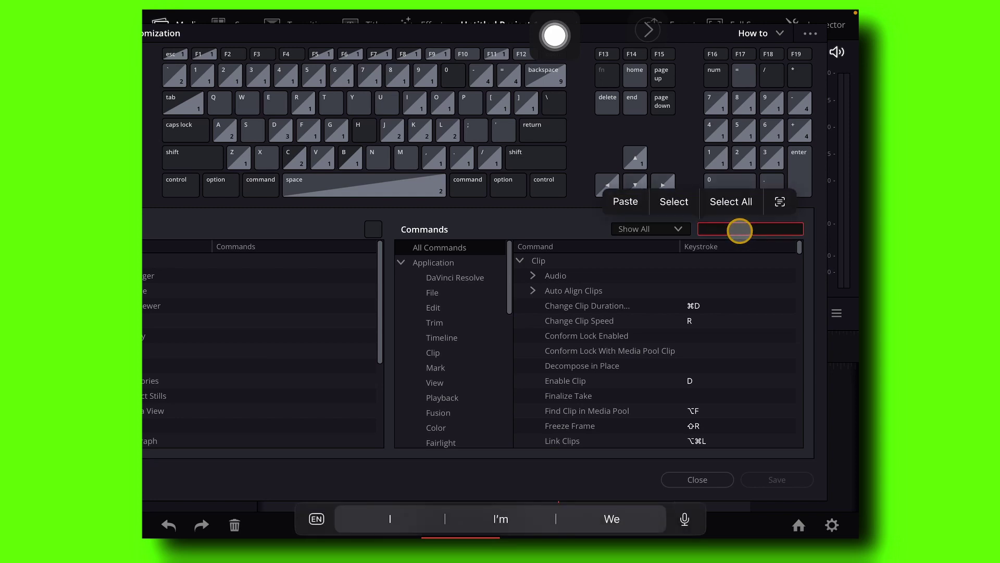
text(Show pa)
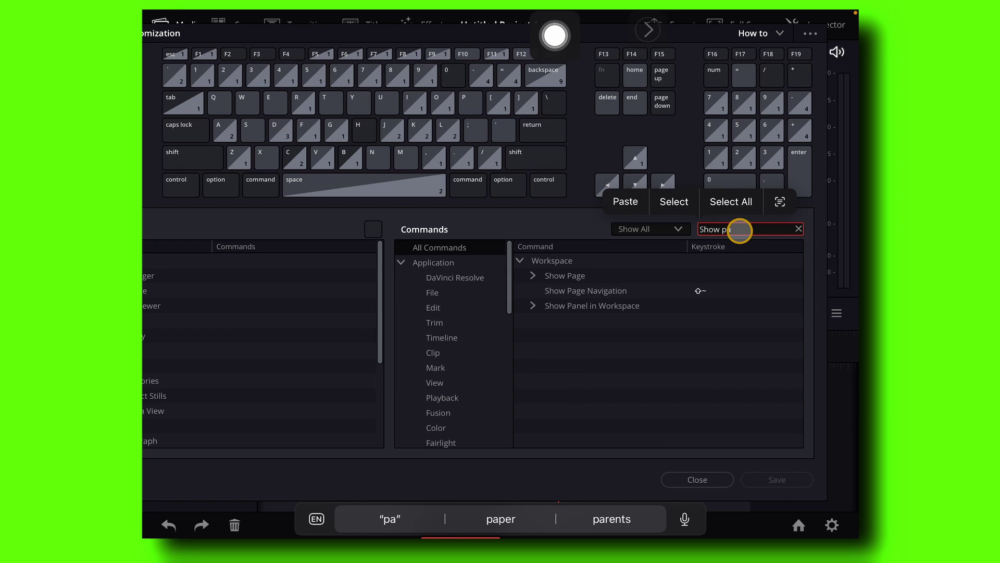
text(age\\)
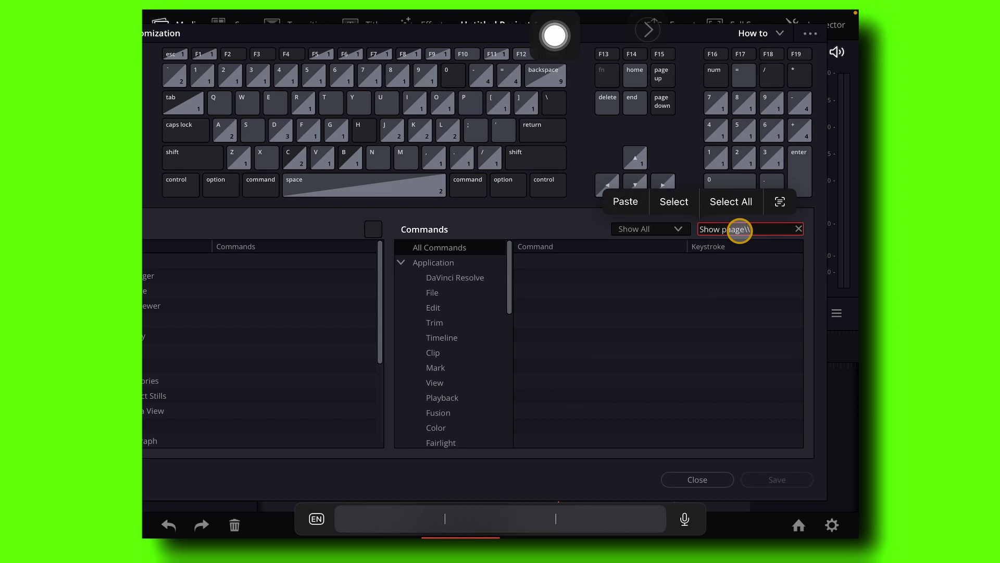
key(BackSpace)
key(BackSpace)
key(BackSpace)
key(BackSpace)
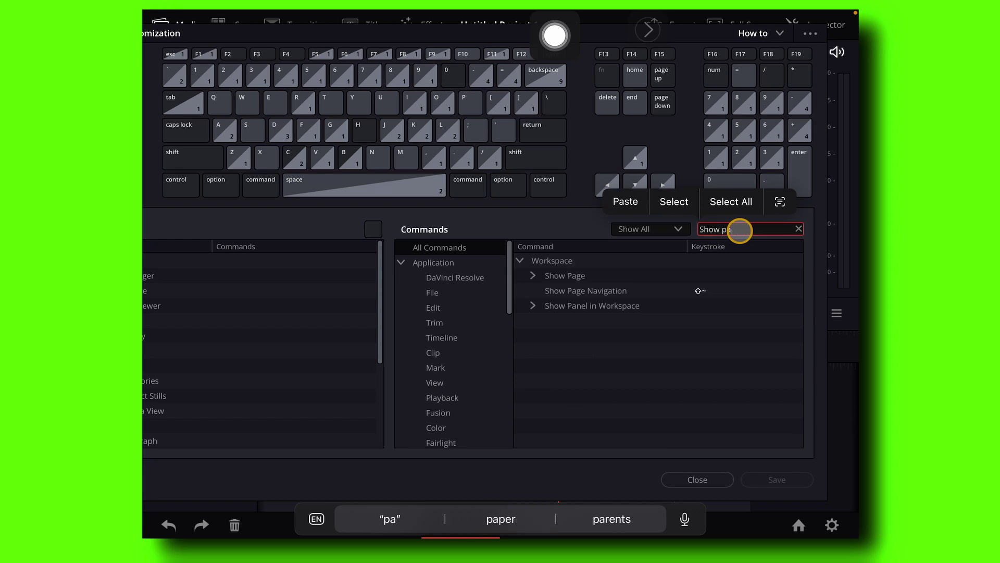
Step: Expand Show Page and inspect the Cut, Edit, Deliver and Fairlight keystroke assignments
click(542, 275)
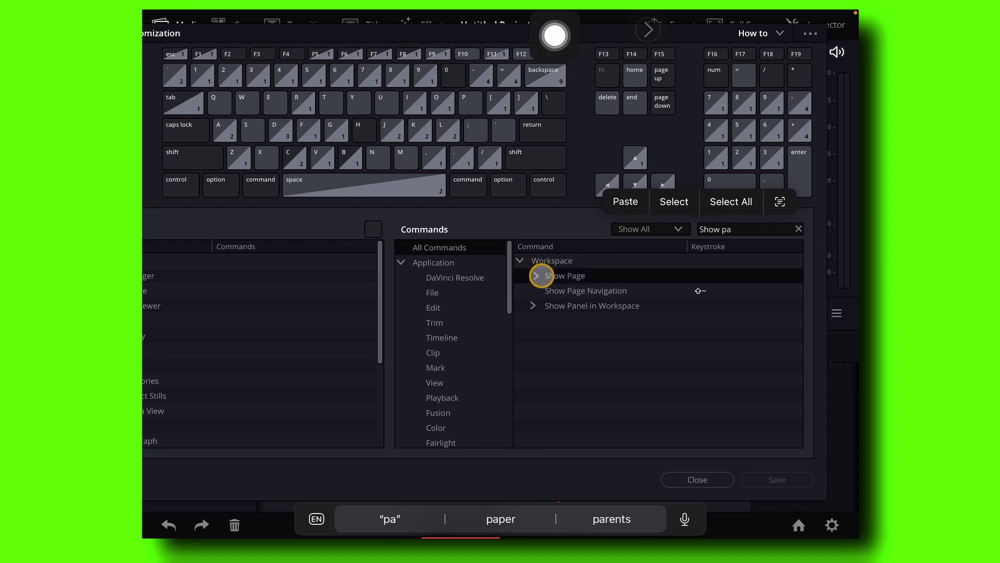
click(536, 275)
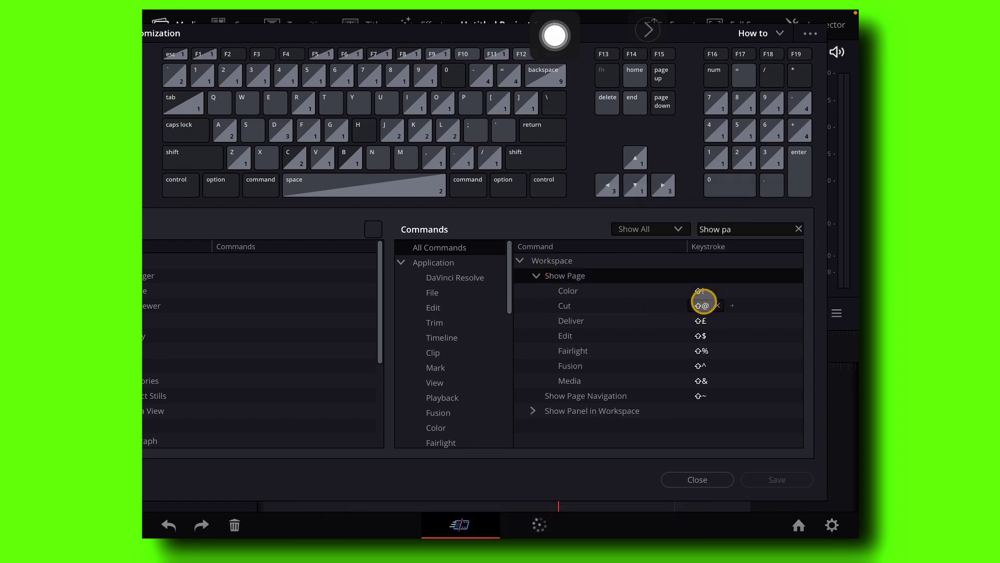
click(697, 320)
click(701, 335)
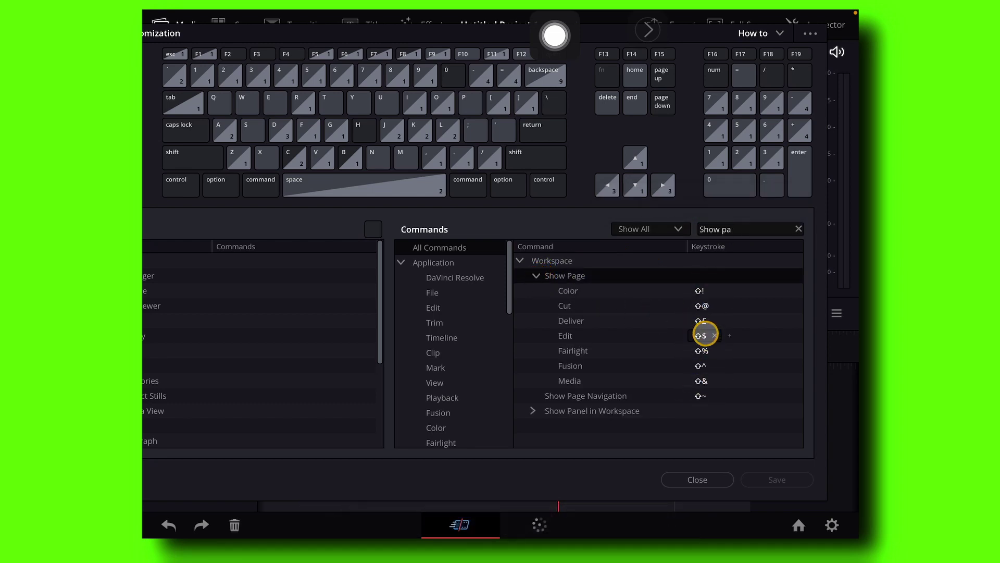
click(646, 320)
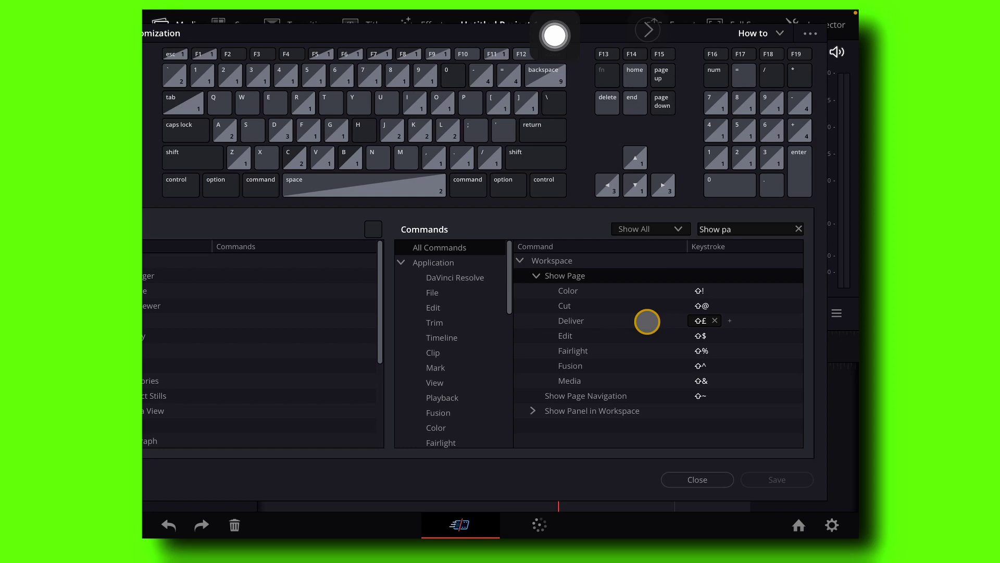
click(701, 305)
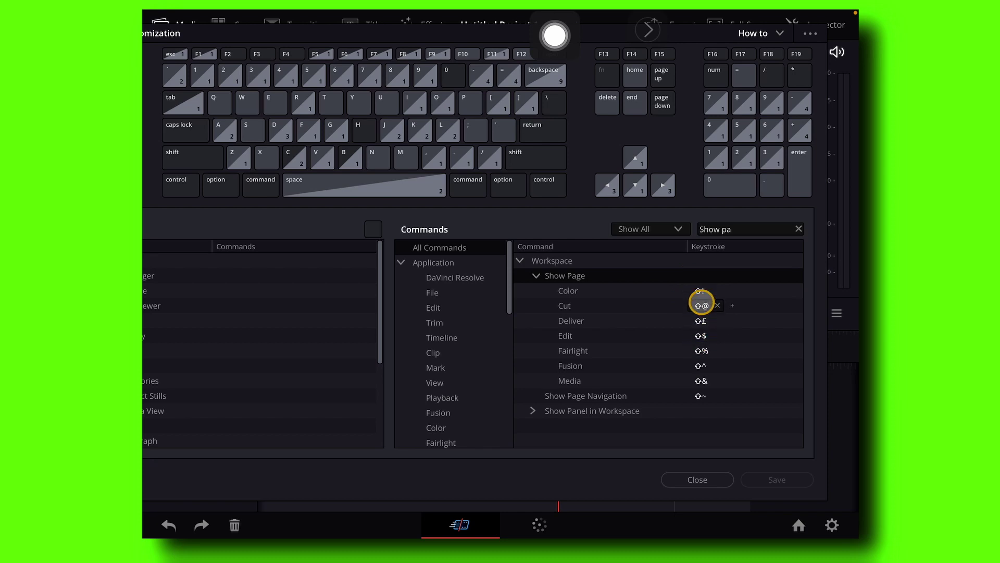
click(720, 335)
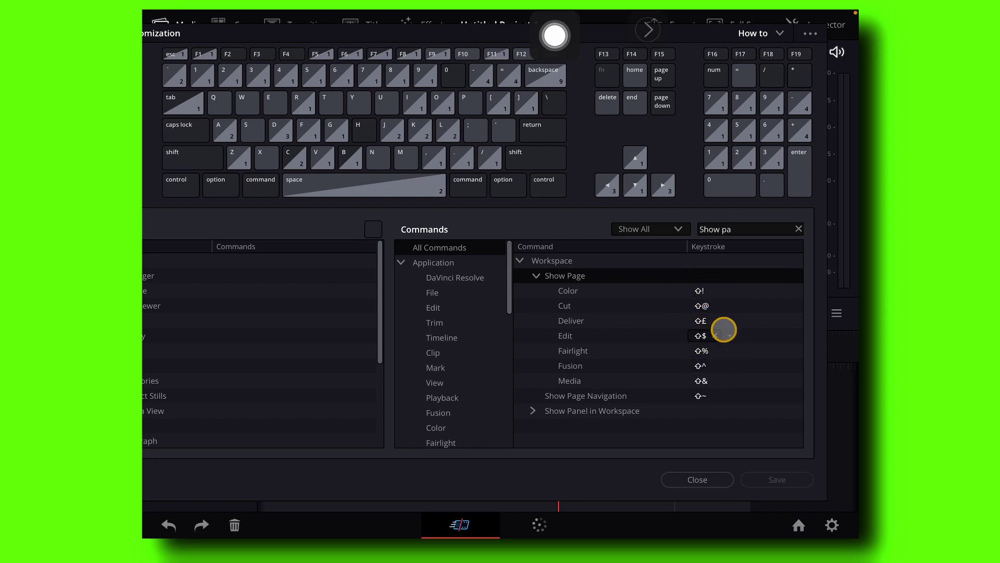
click(603, 354)
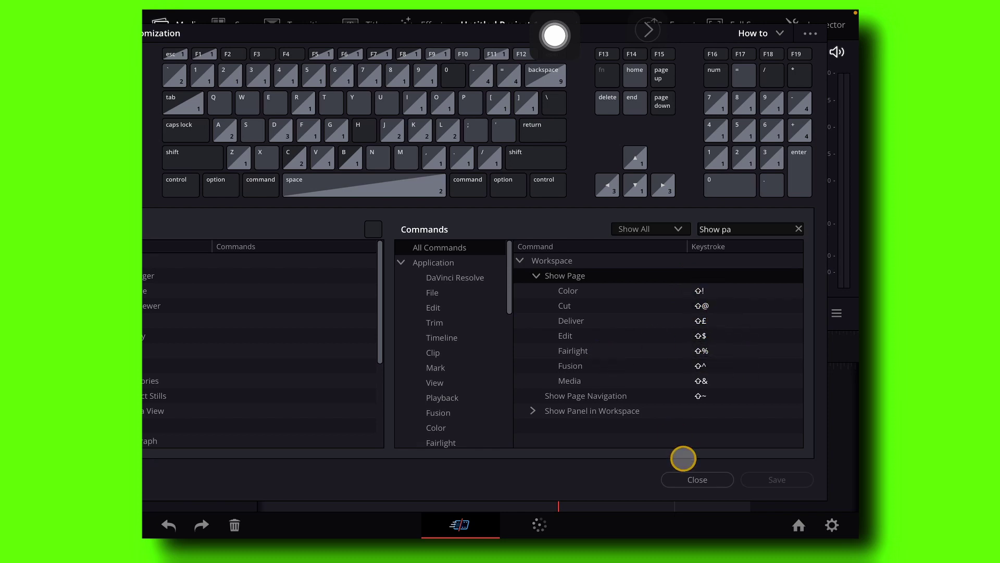
click(688, 479)
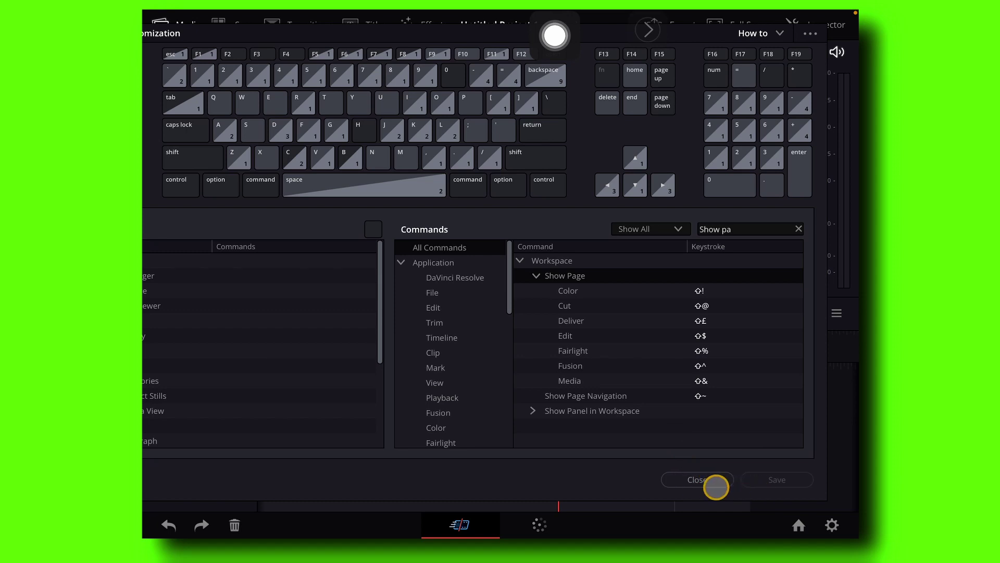
Step: Close the Keyboard Customization window
click(707, 479)
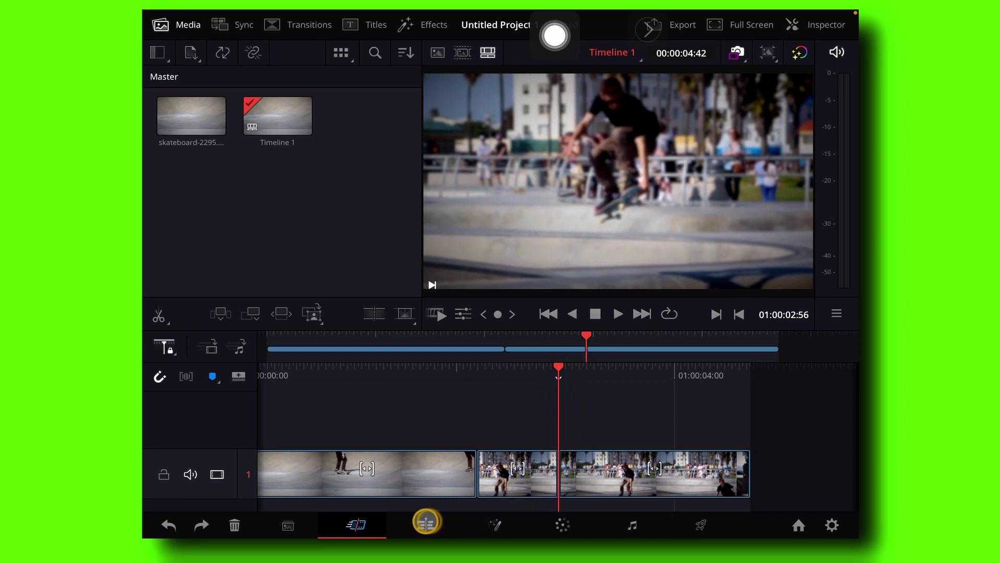
Step: Switch to the Edit page, scrub the timeline playhead, then go to Fusion
click(420, 524)
click(402, 368)
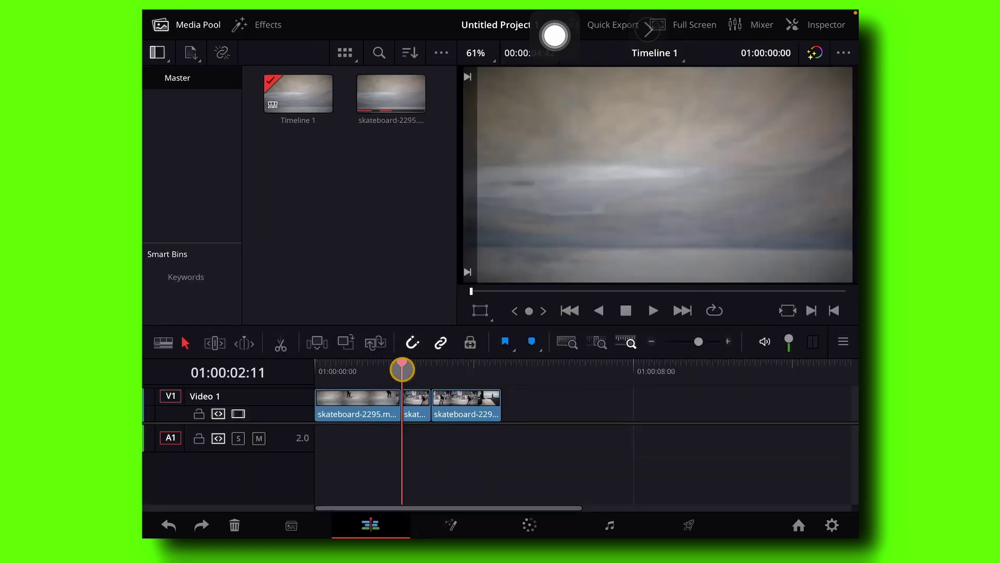
mouse_move(402, 368)
mouse_down()
mouse_move(450, 372)
mouse_move(420, 384)
mouse_up()
click(459, 524)
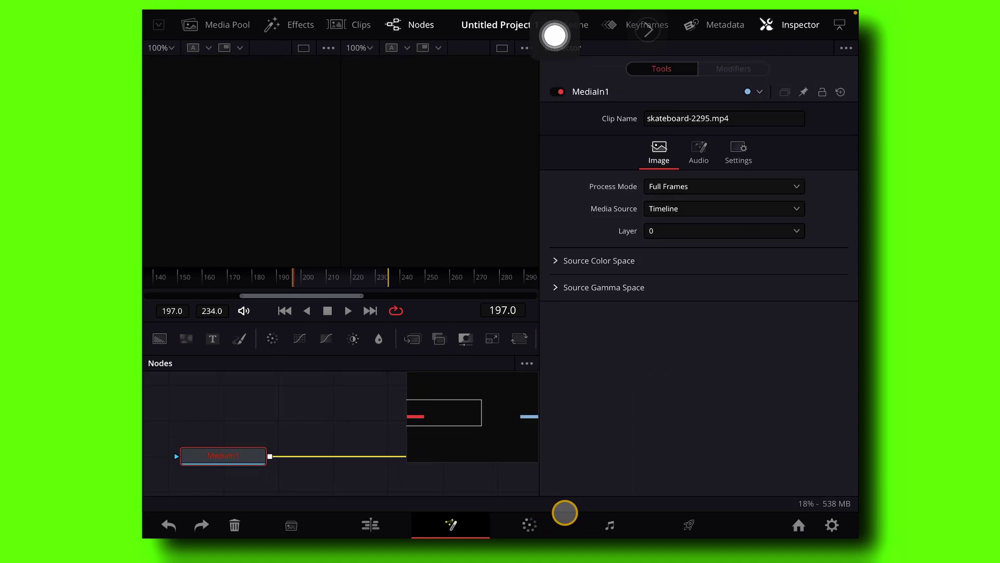
drag(555, 35, 273, 37)
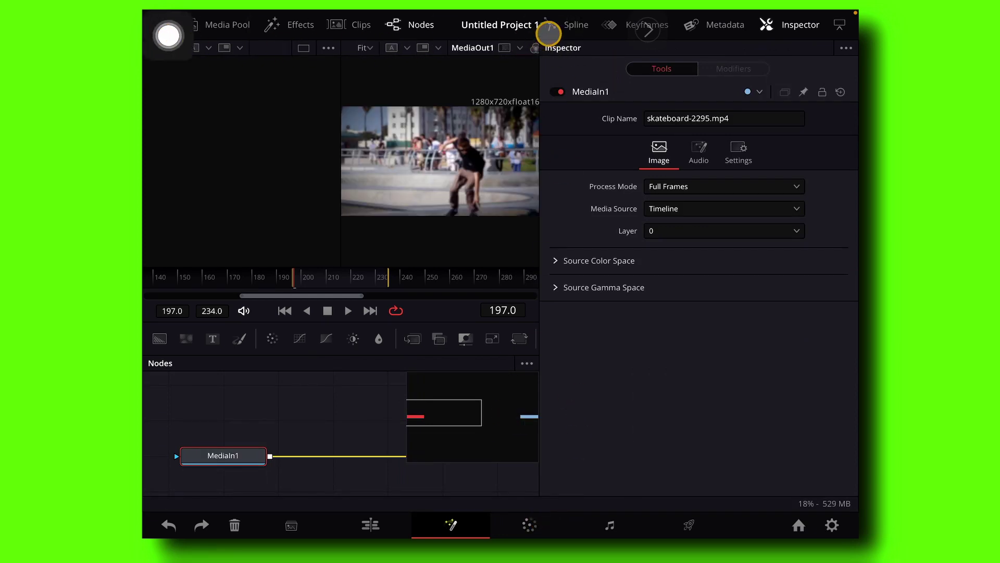
drag(648, 30, 162, 73)
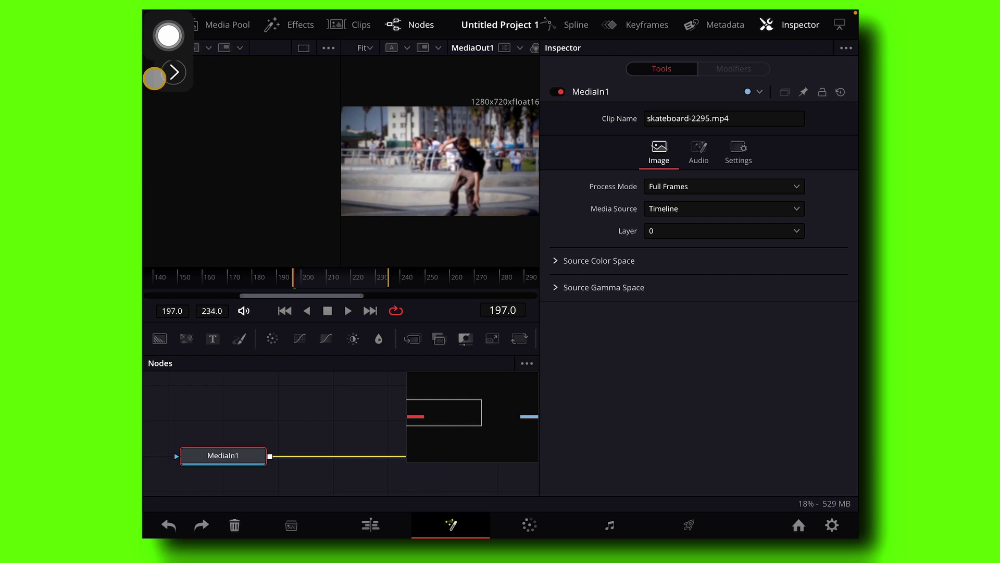
Step: Visit the Color, Fairlight and Deliver pages, return to Edit, and finish on Media
click(531, 526)
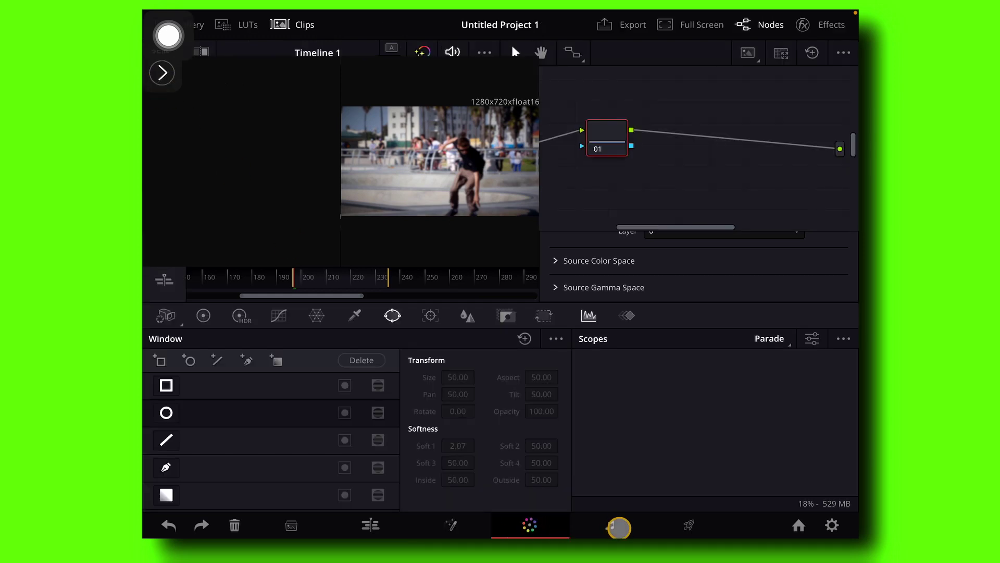
click(612, 528)
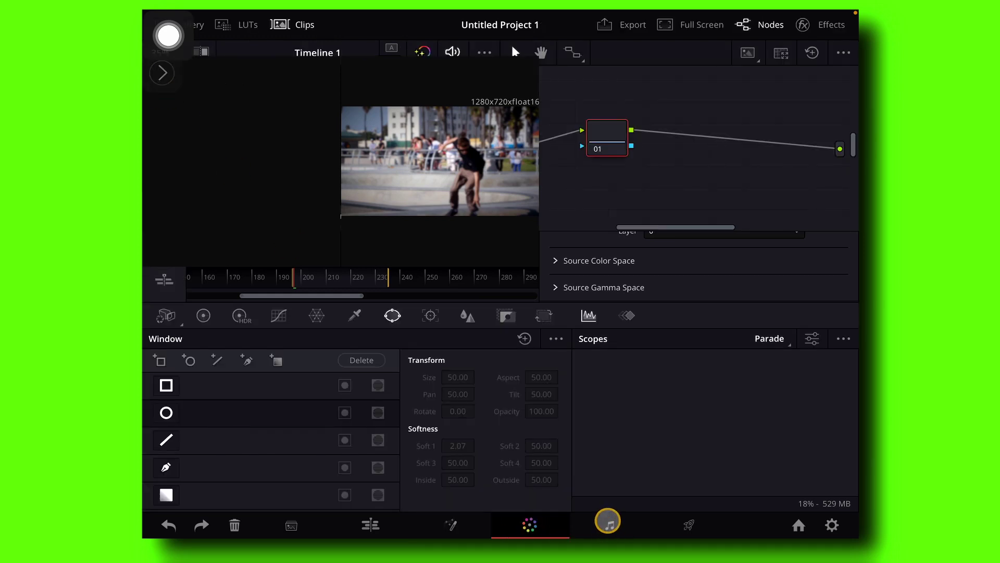
click(672, 521)
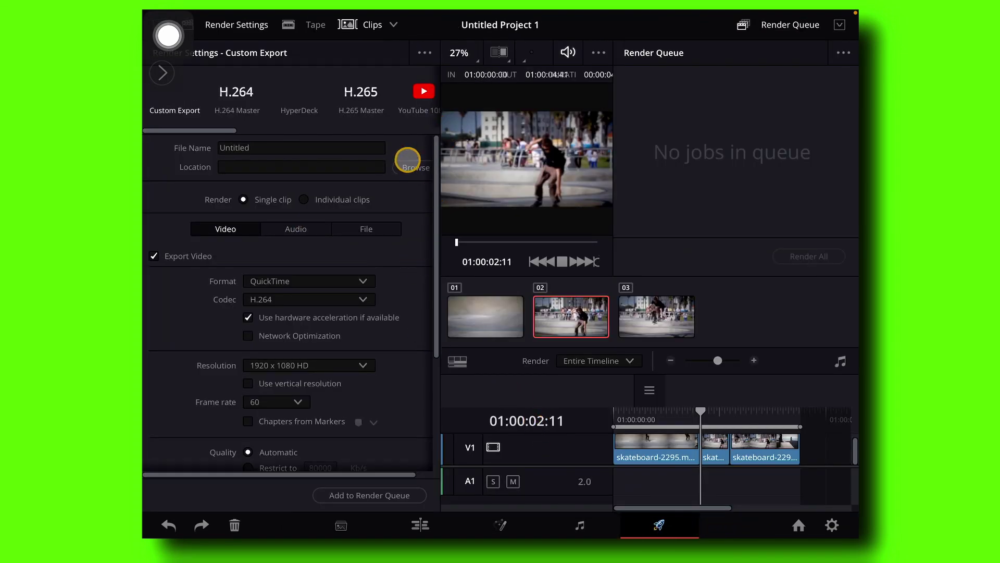
drag(167, 34, 538, 33)
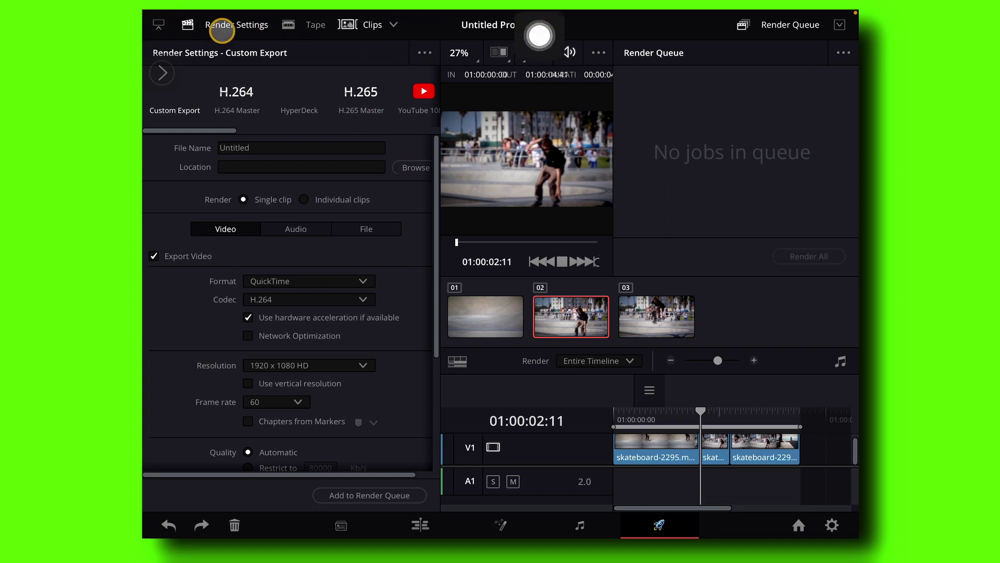
click(425, 525)
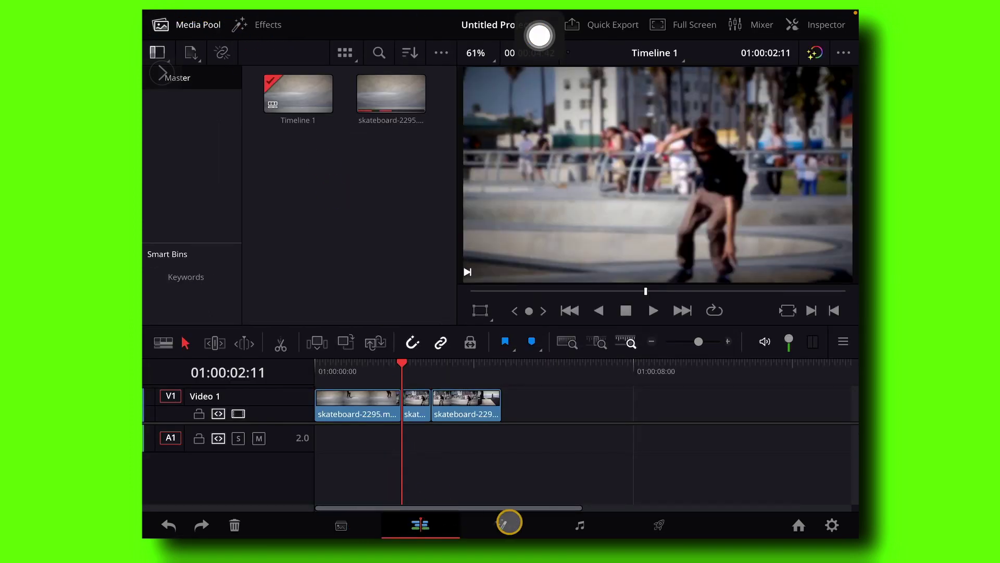
click(344, 524)
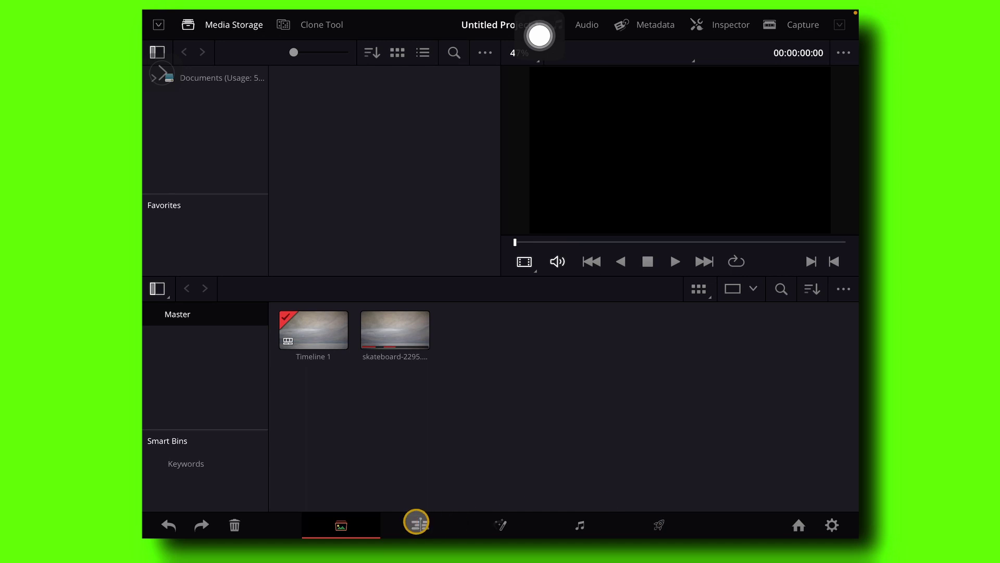
Step: Alternate Edit and Fusion twice, ending on Fusion, and toggle the page bar off and on
click(420, 525)
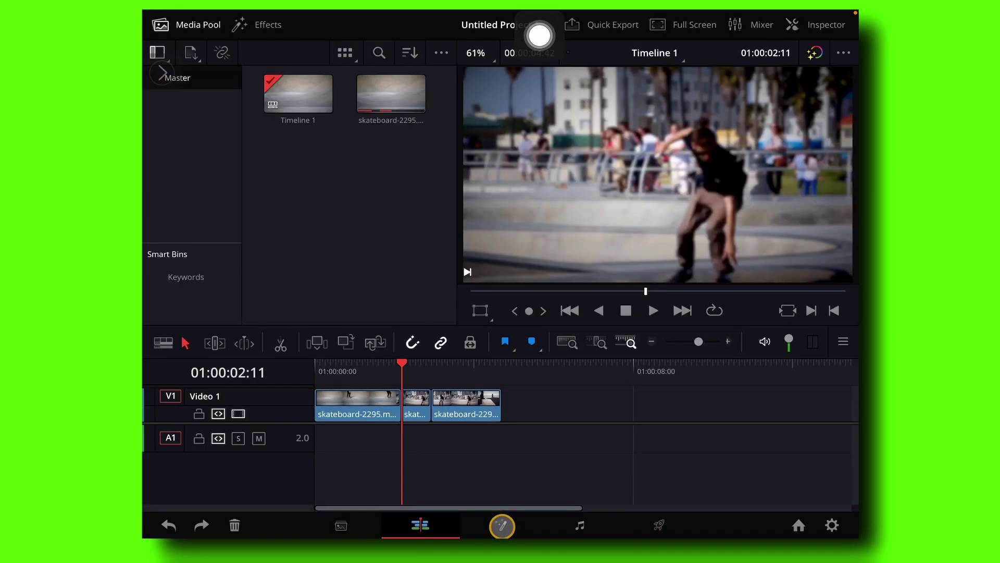
click(505, 525)
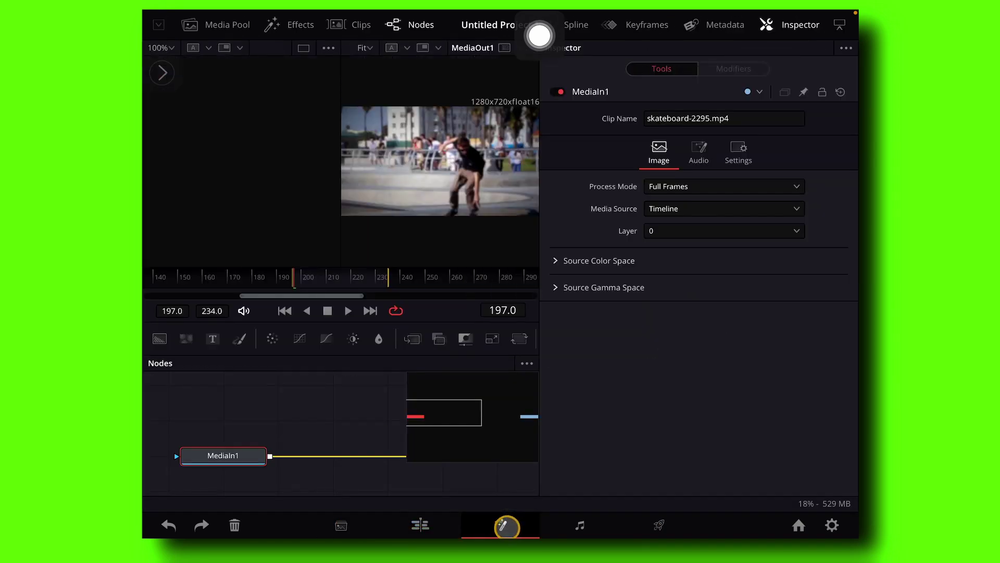
click(419, 525)
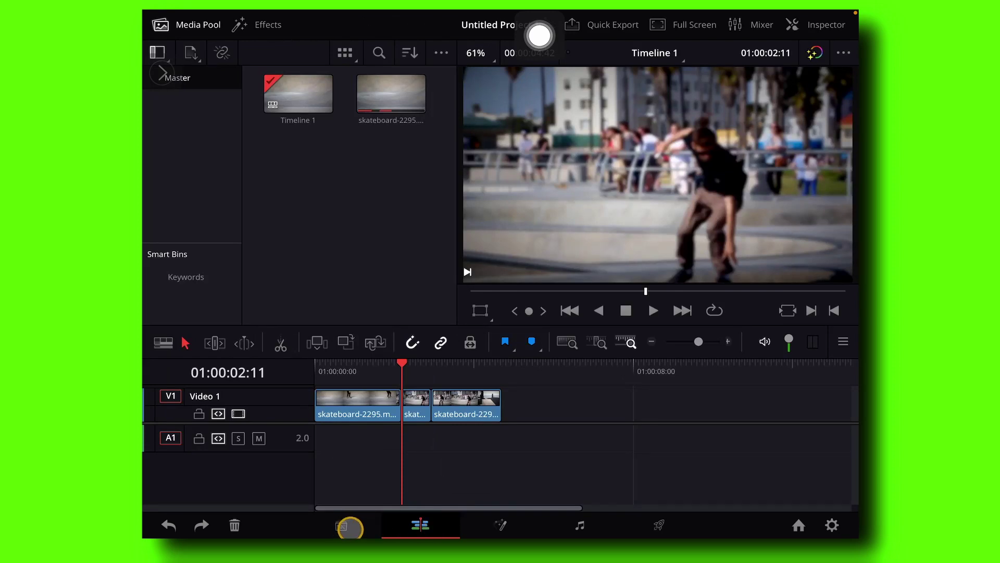
click(487, 527)
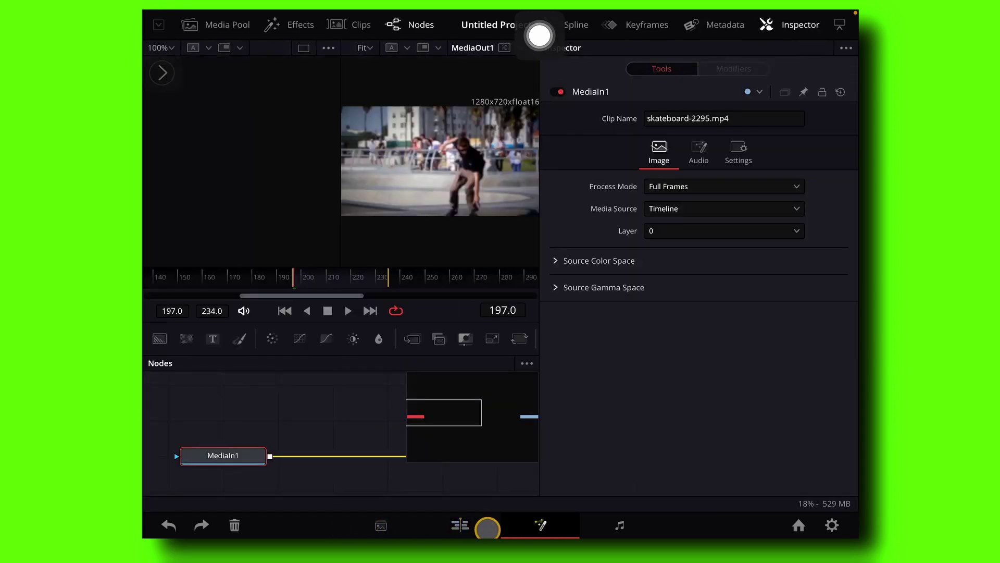
click(489, 527)
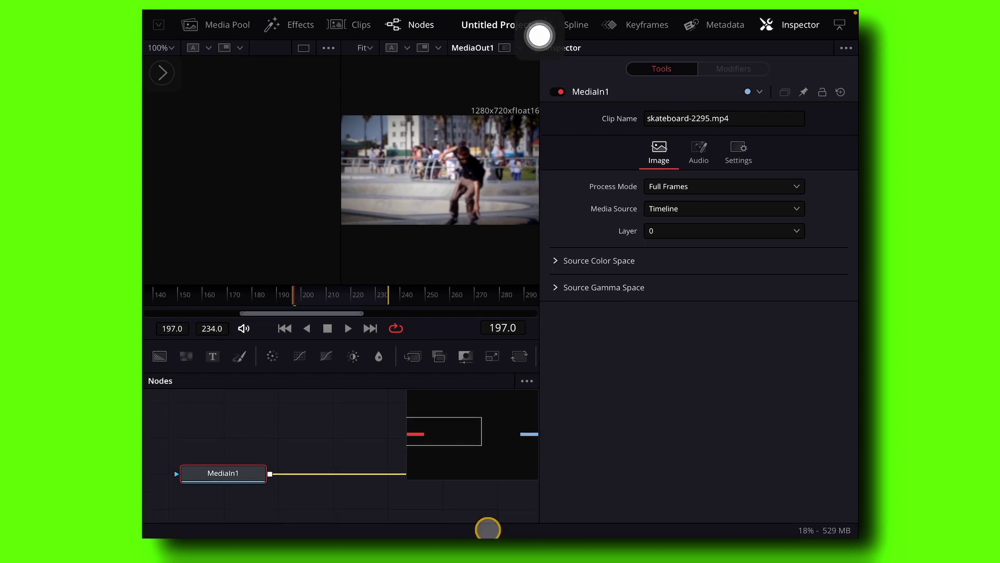
click(488, 529)
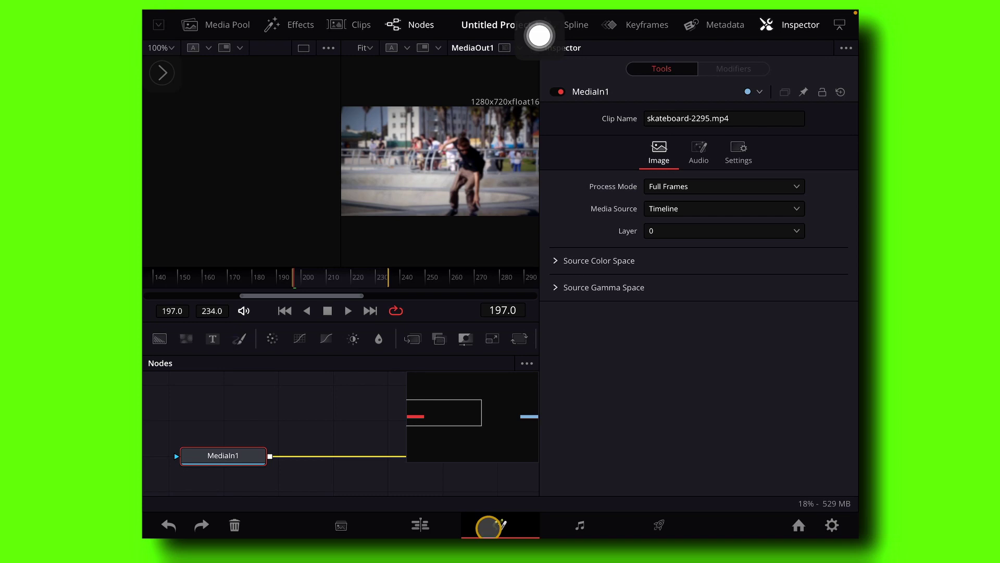